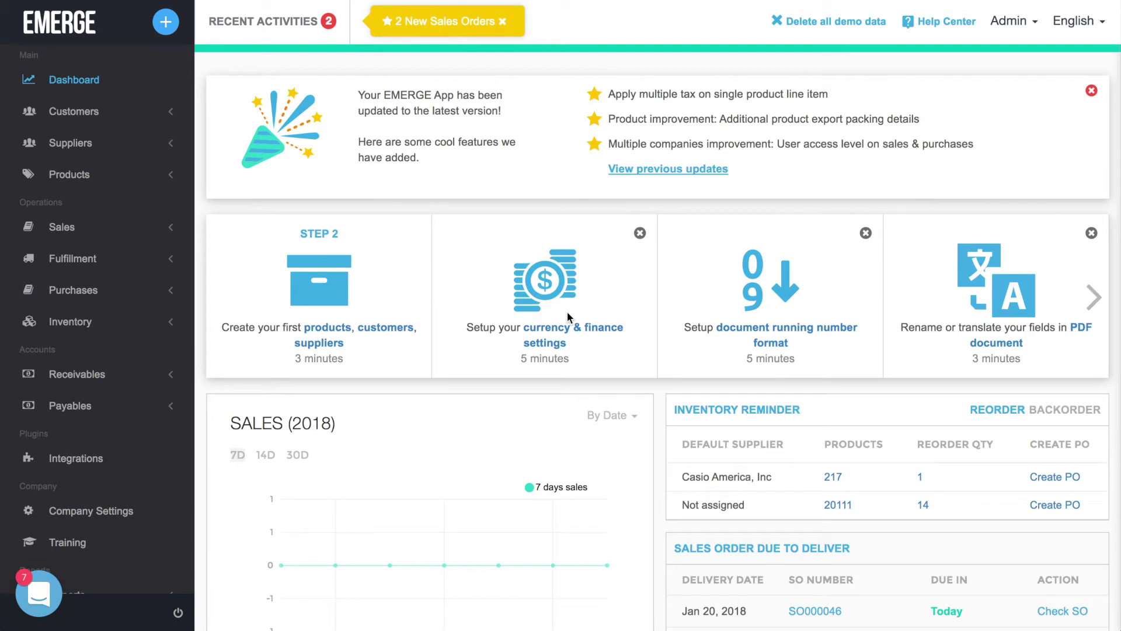
# Step: Open the General Setup page from Company Settings in the sidebar
pyautogui.click(107, 516)
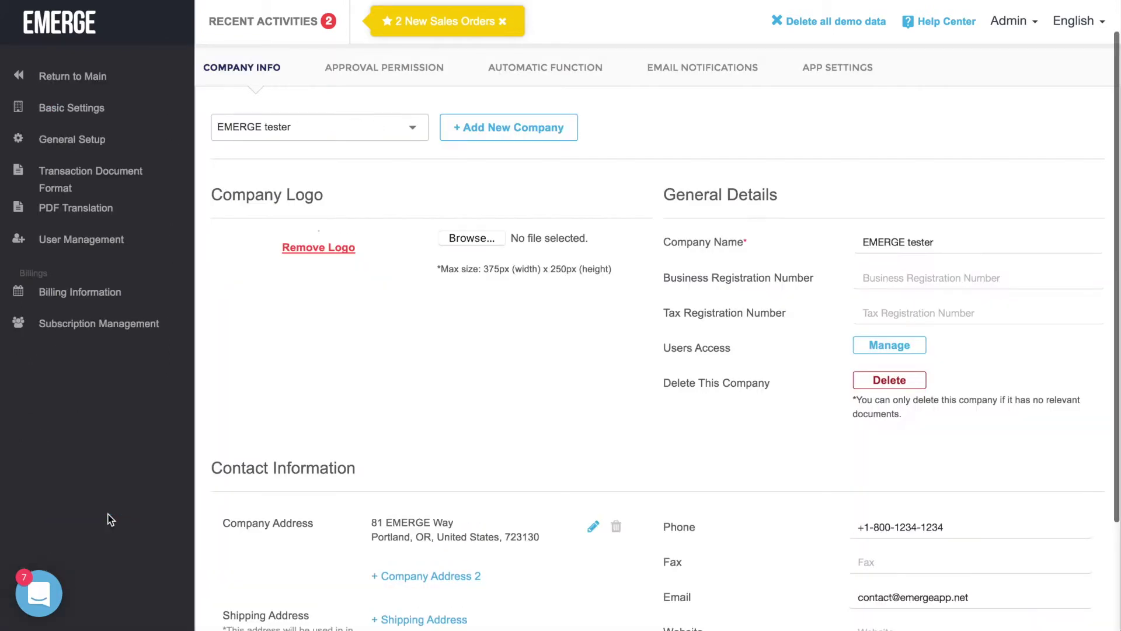
pyautogui.click(91, 141)
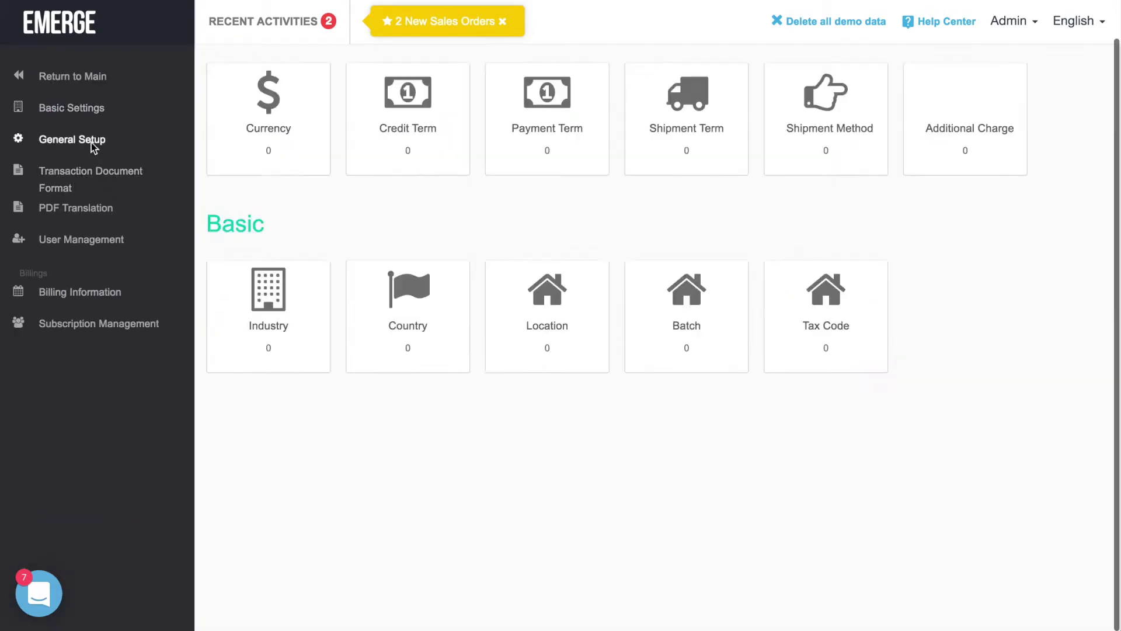
# Step: In the Location settings, enter 'Portland' as the new location name
pyautogui.click(564, 299)
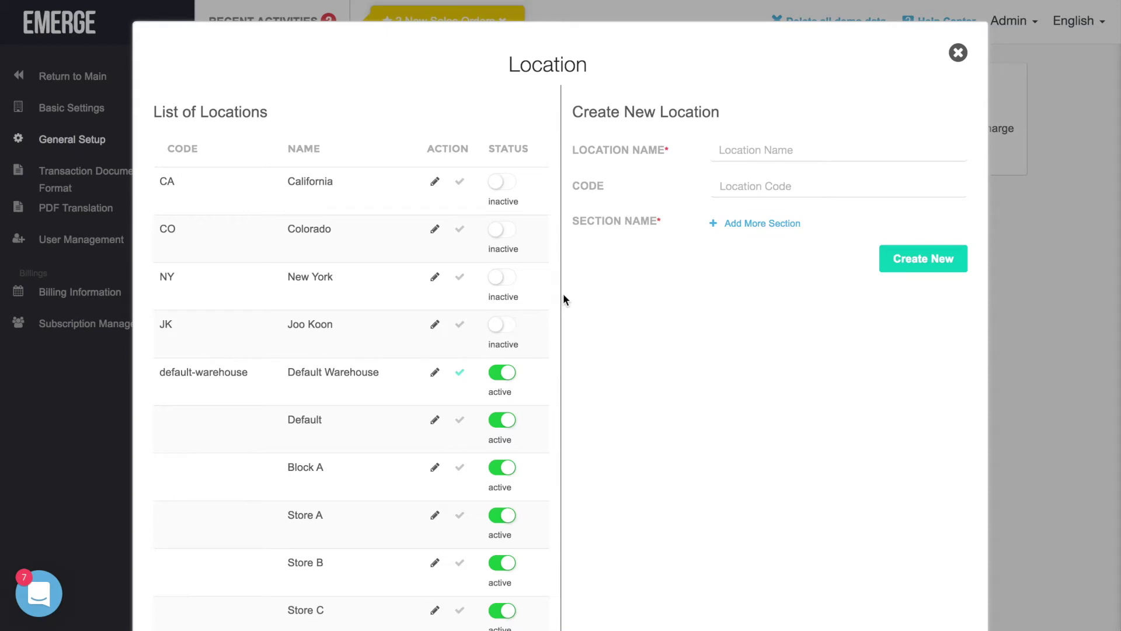
pyautogui.click(789, 151)
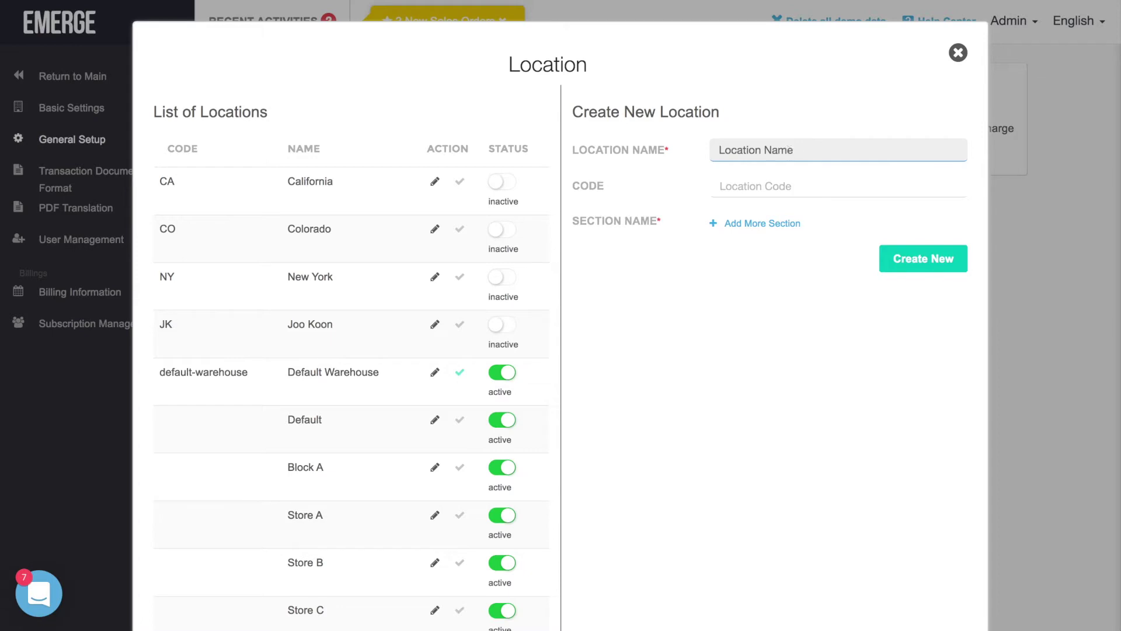
pyautogui.write('Portland')
pyautogui.press('Tab')
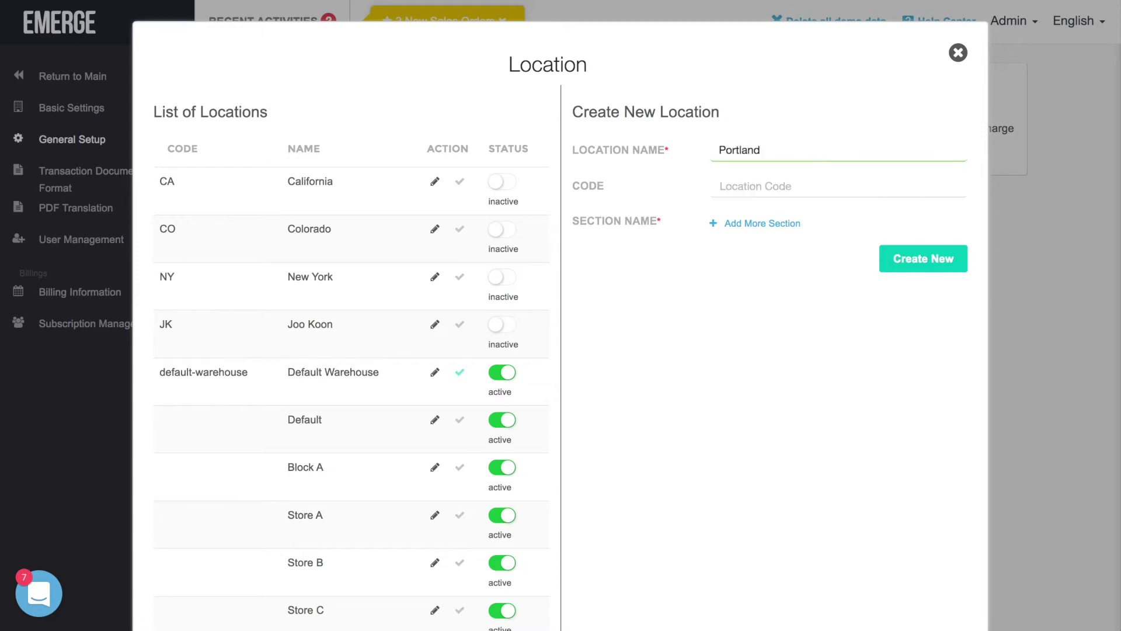
# Step: Add a section named 'Main' and create the Portland location
pyautogui.click(746, 224)
pyautogui.click(749, 224)
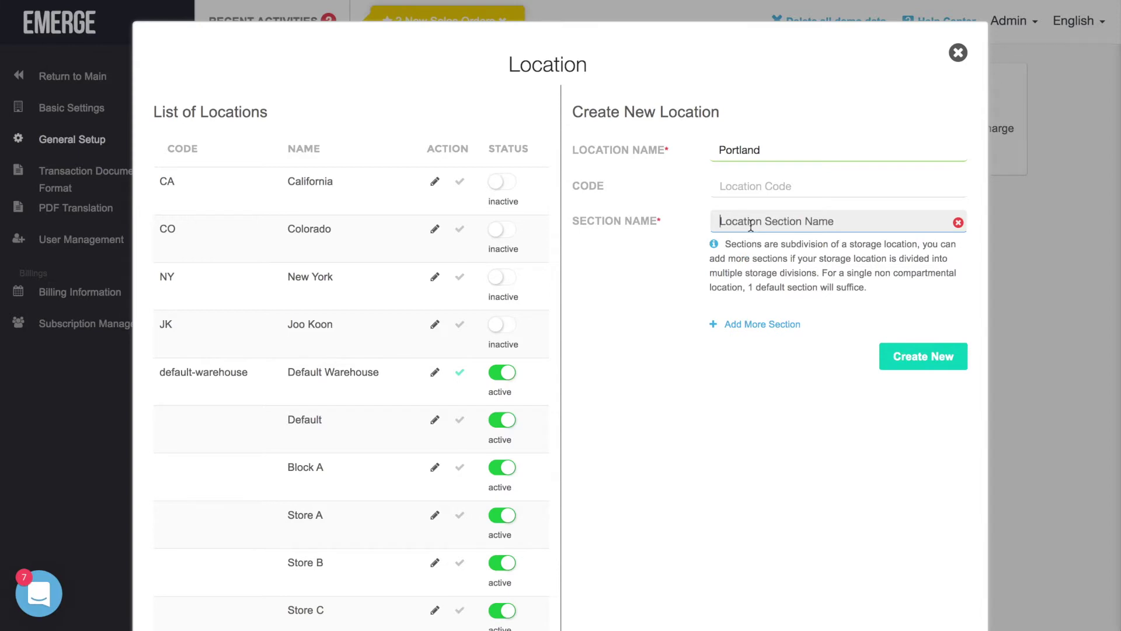
pyautogui.write('Main')
pyautogui.click(843, 426)
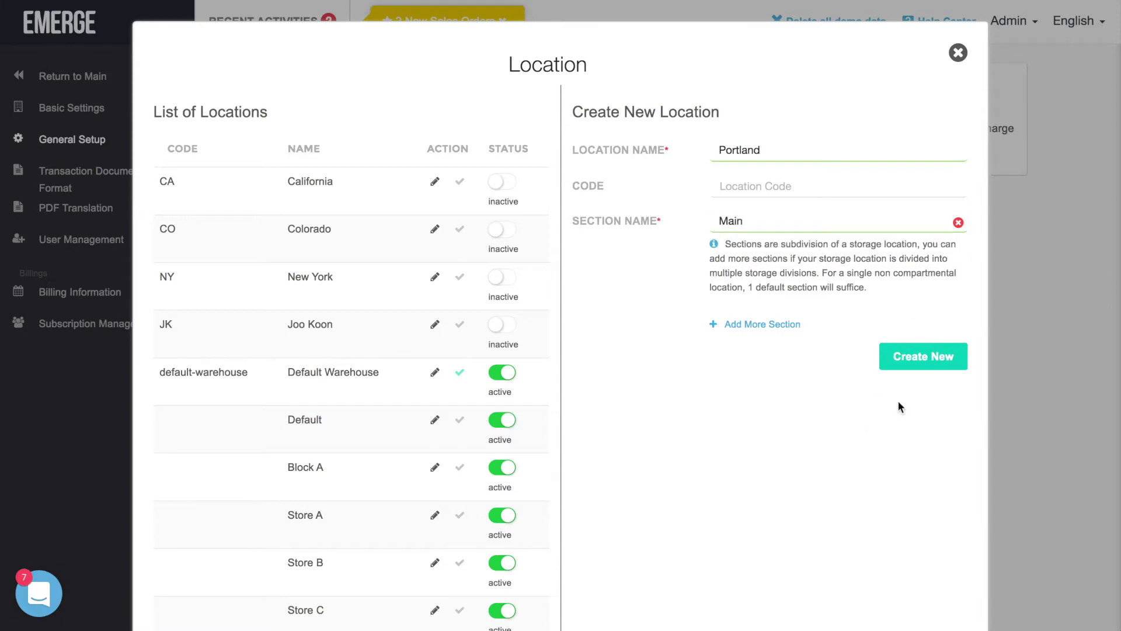
pyautogui.click(922, 360)
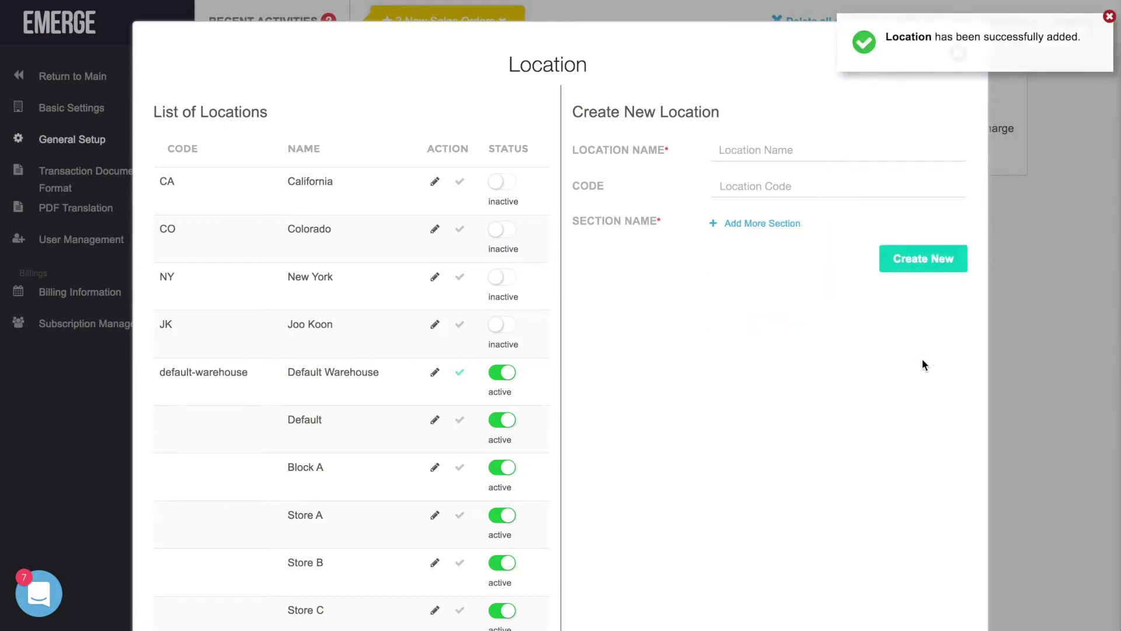
# Step: Mark the California location as default, toggling its status on and back to inactive
pyautogui.scroll(-1, 399, 212)
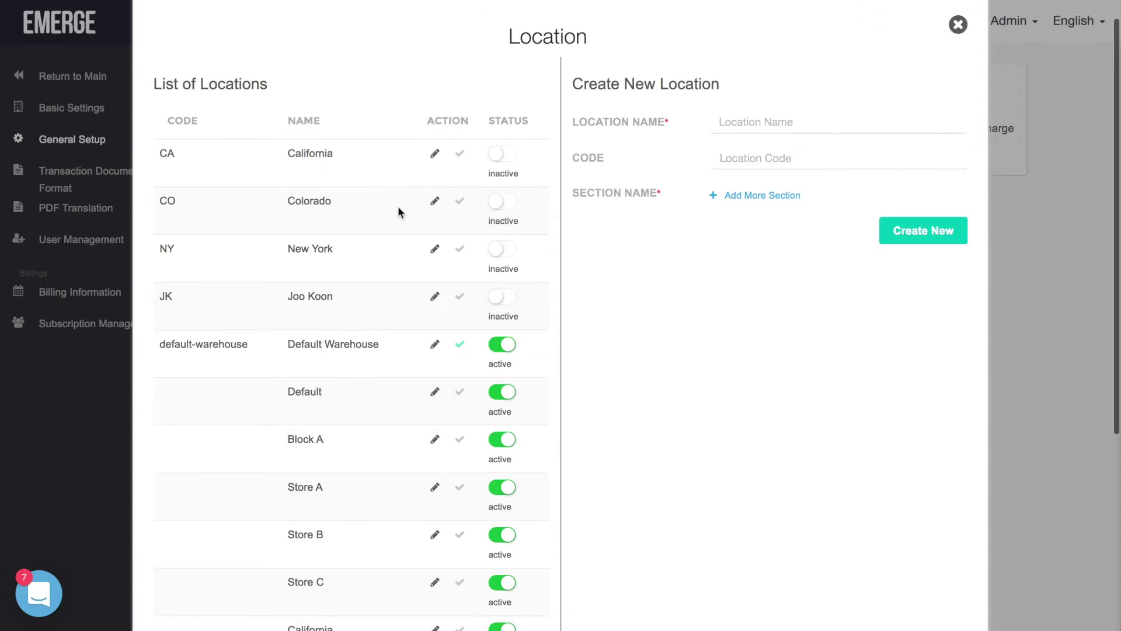
pyautogui.click(435, 148)
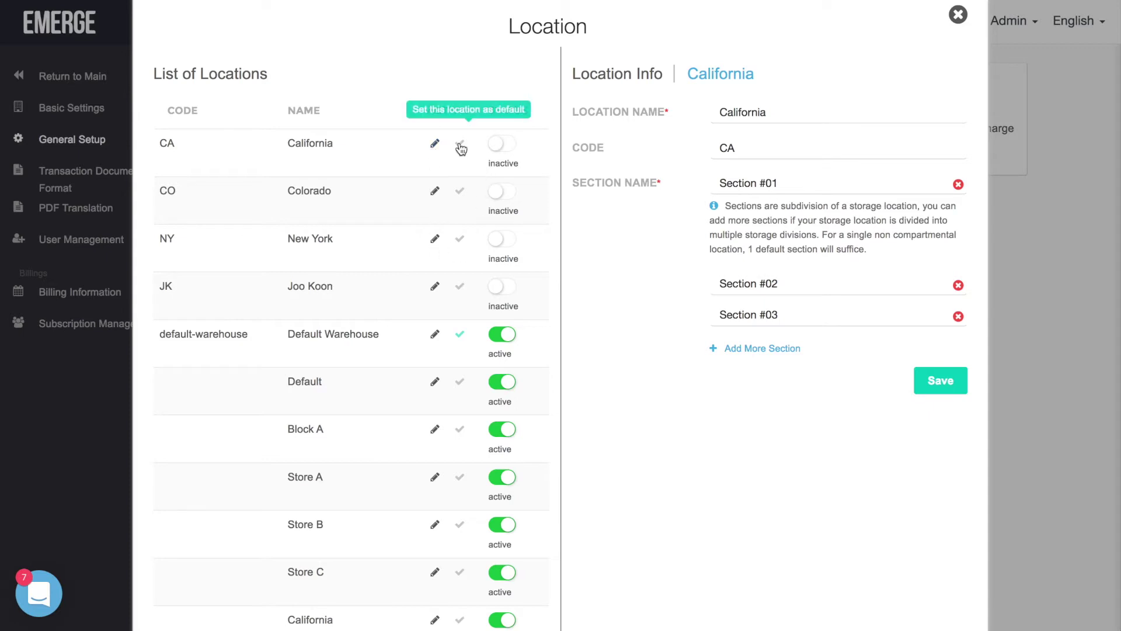
pyautogui.click(460, 146)
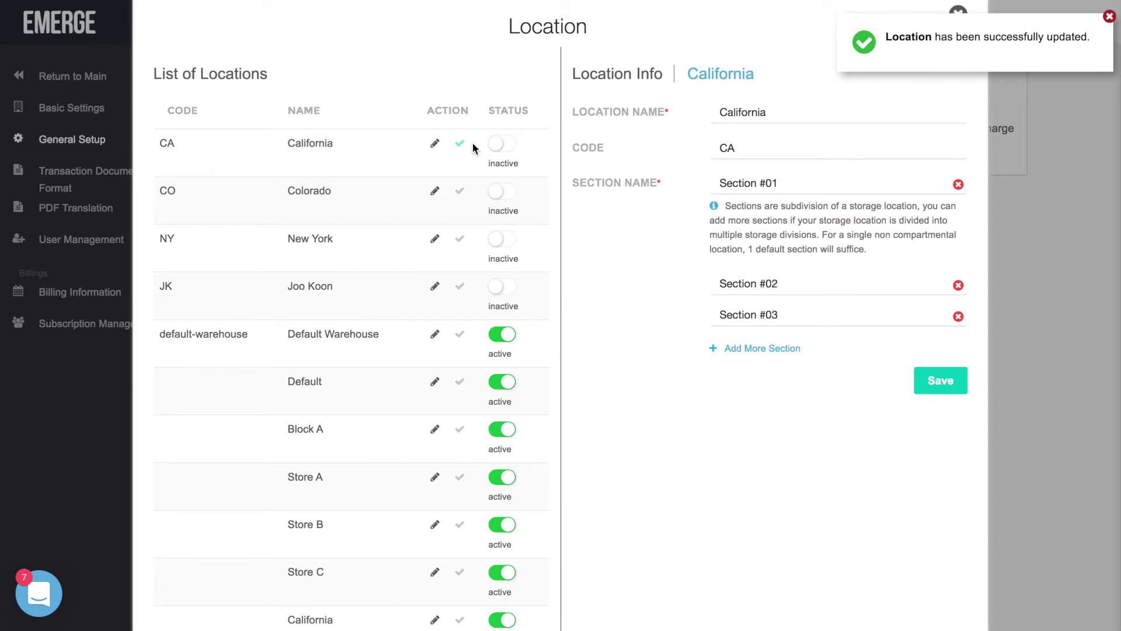
pyautogui.click(504, 145)
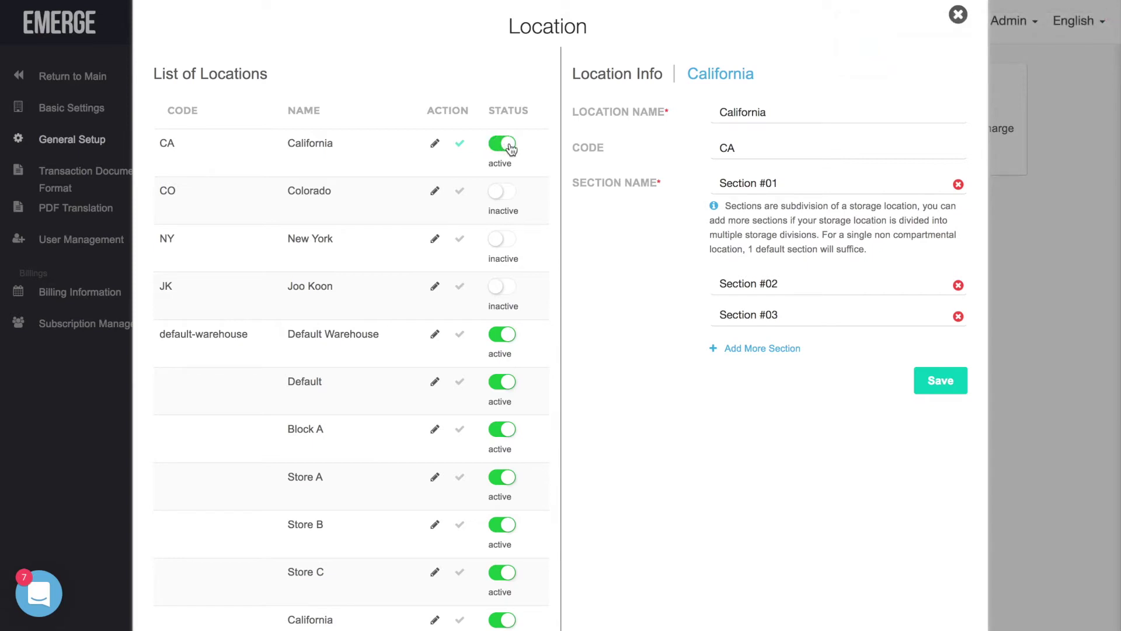
pyautogui.click(512, 150)
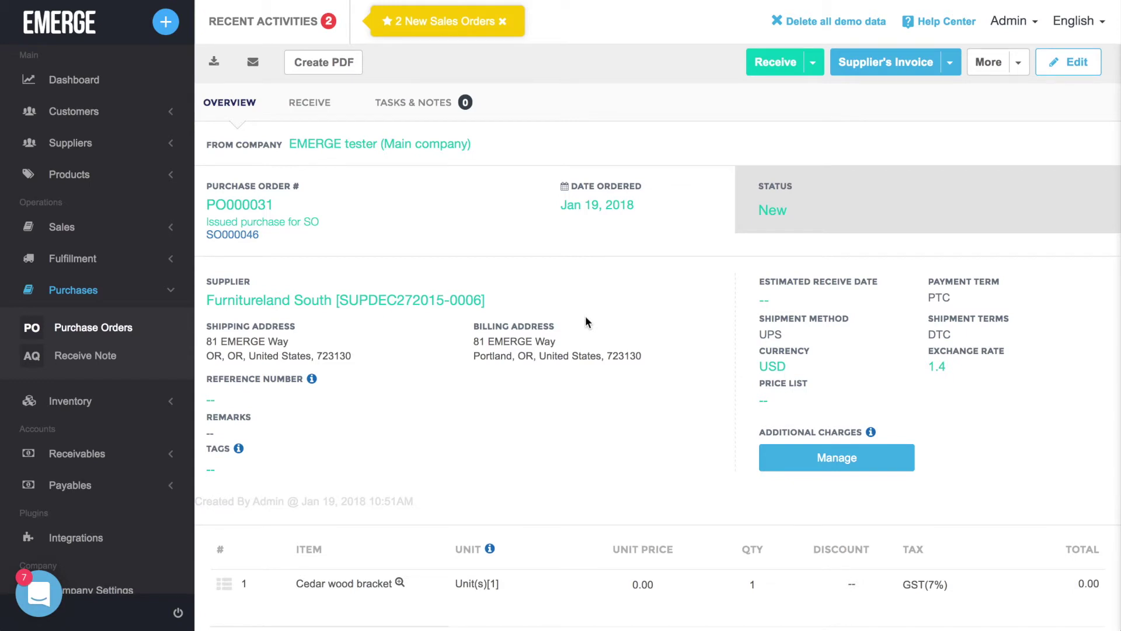
# Step: Quick Receive purchase order PO000031 and confirm converting it into a receive note
pyautogui.click(799, 70)
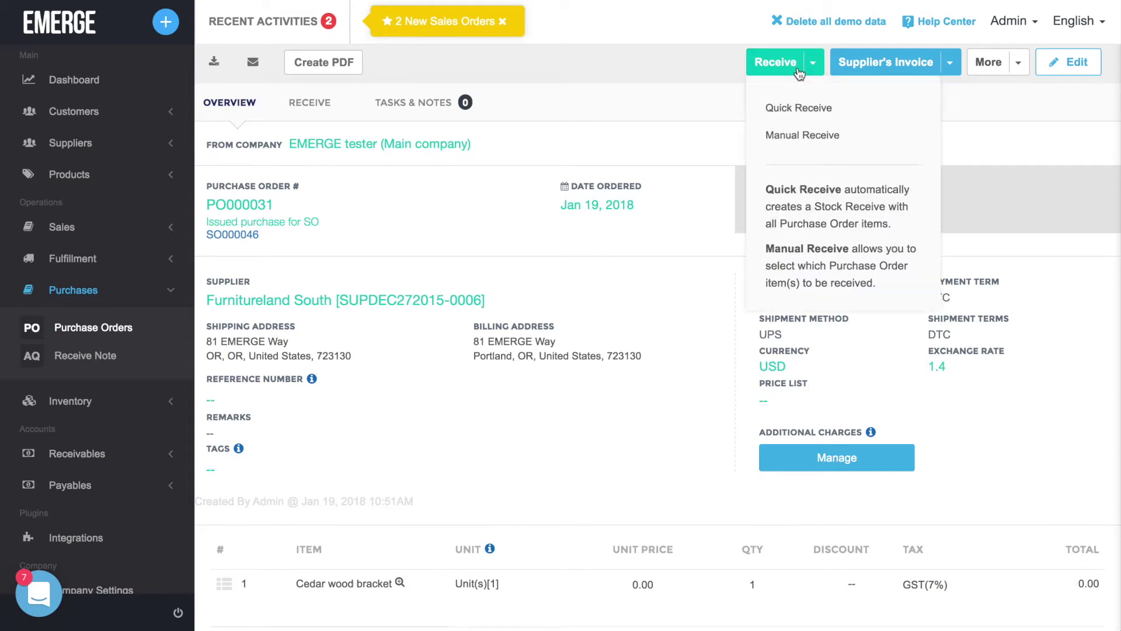
pyautogui.click(862, 108)
pyautogui.click(525, 395)
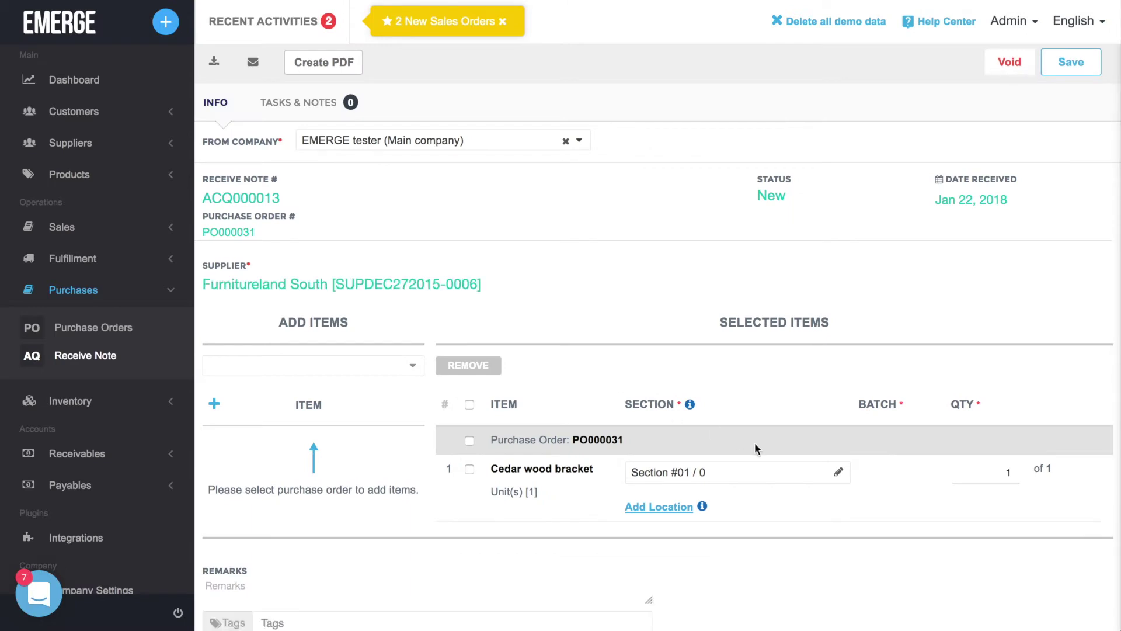
# Step: Set the Cedar wood bracket's section to Section #01 and save receive note ACQ000013
pyautogui.click(838, 472)
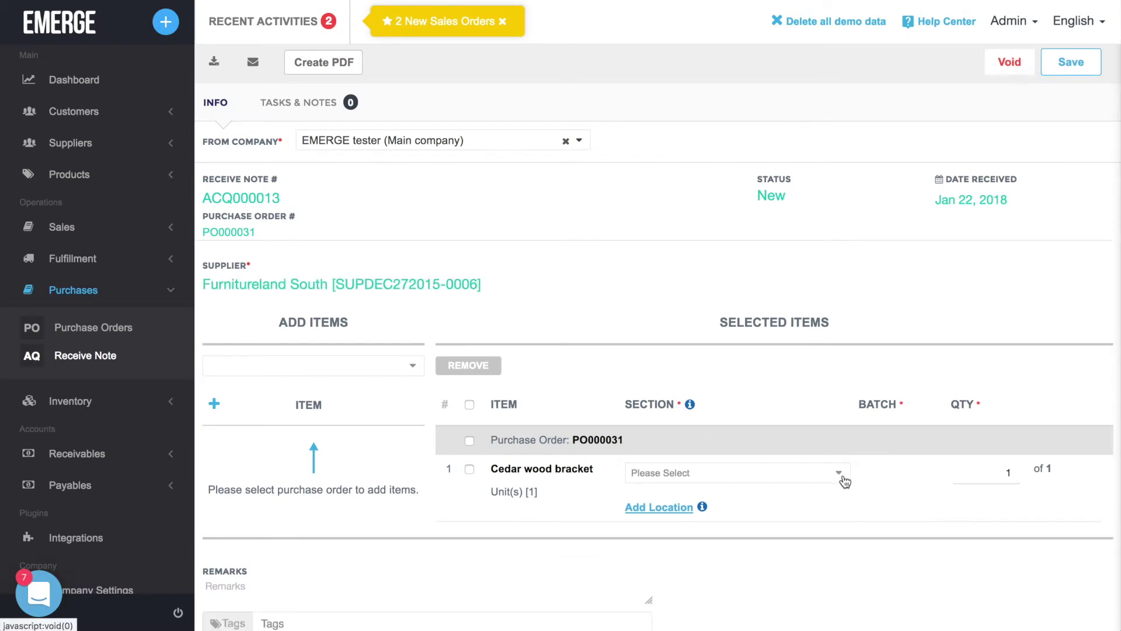
pyautogui.click(843, 474)
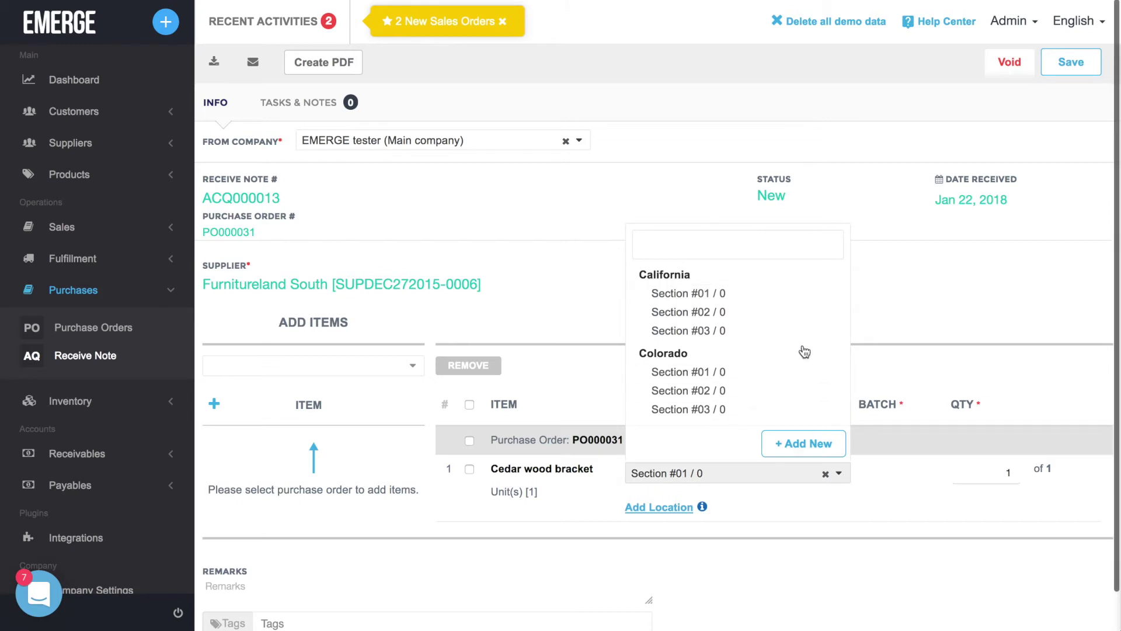
pyautogui.scroll(-6, 805, 351)
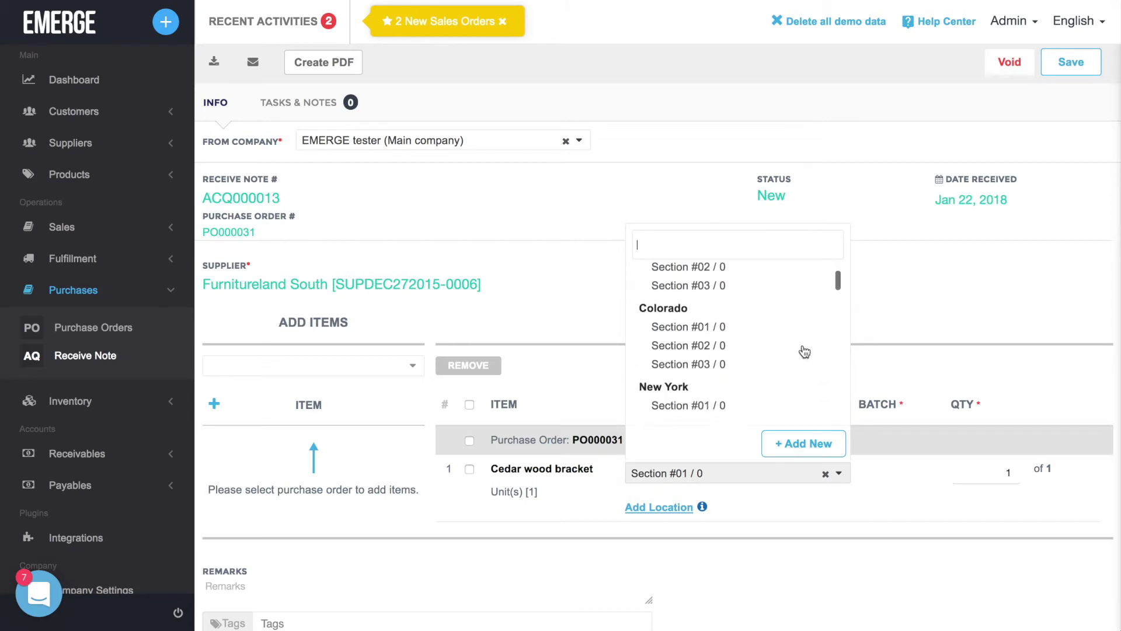
pyautogui.click(811, 512)
pyautogui.click(1090, 68)
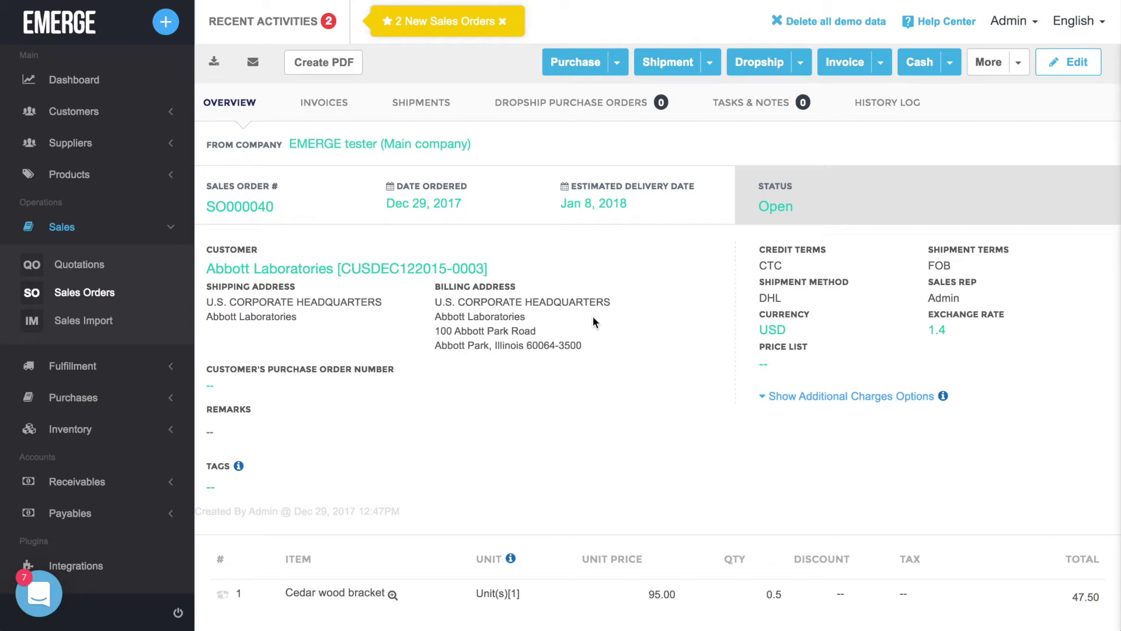
# Step: Open shipment DO000029 from sales order SO000040's shipments for editing
pyautogui.click(772, 106)
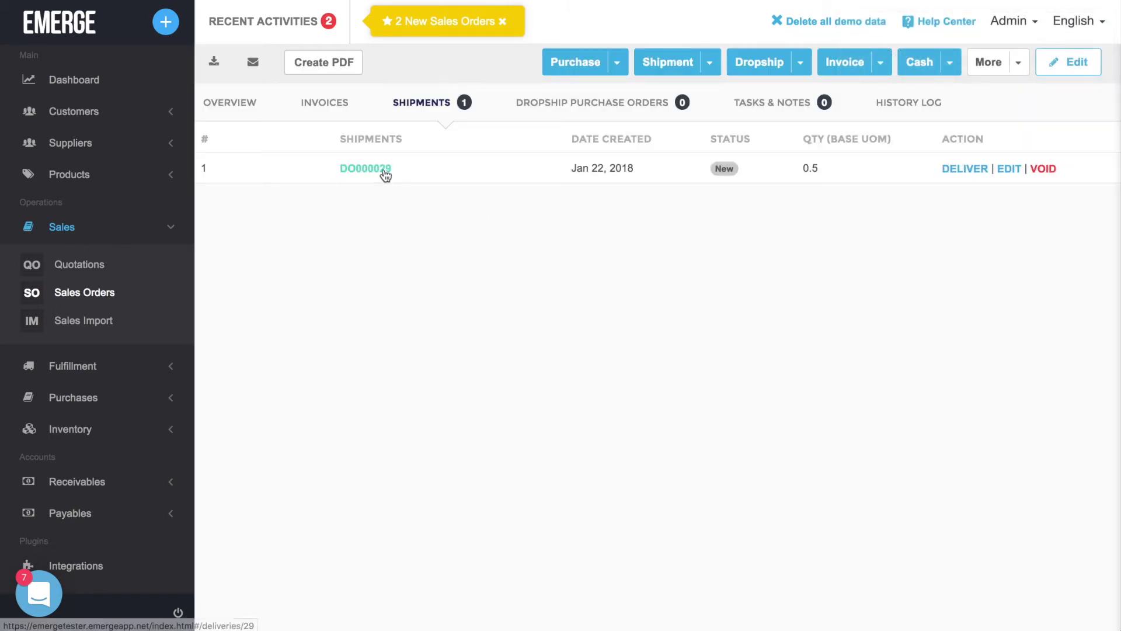
pyautogui.click(383, 169)
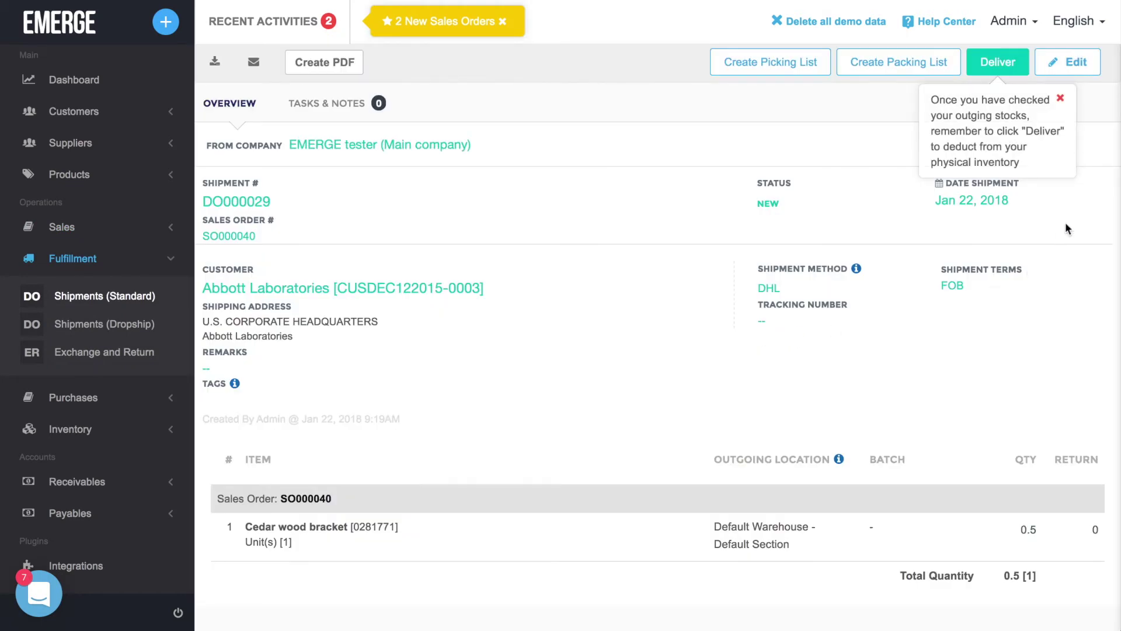
pyautogui.click(1086, 67)
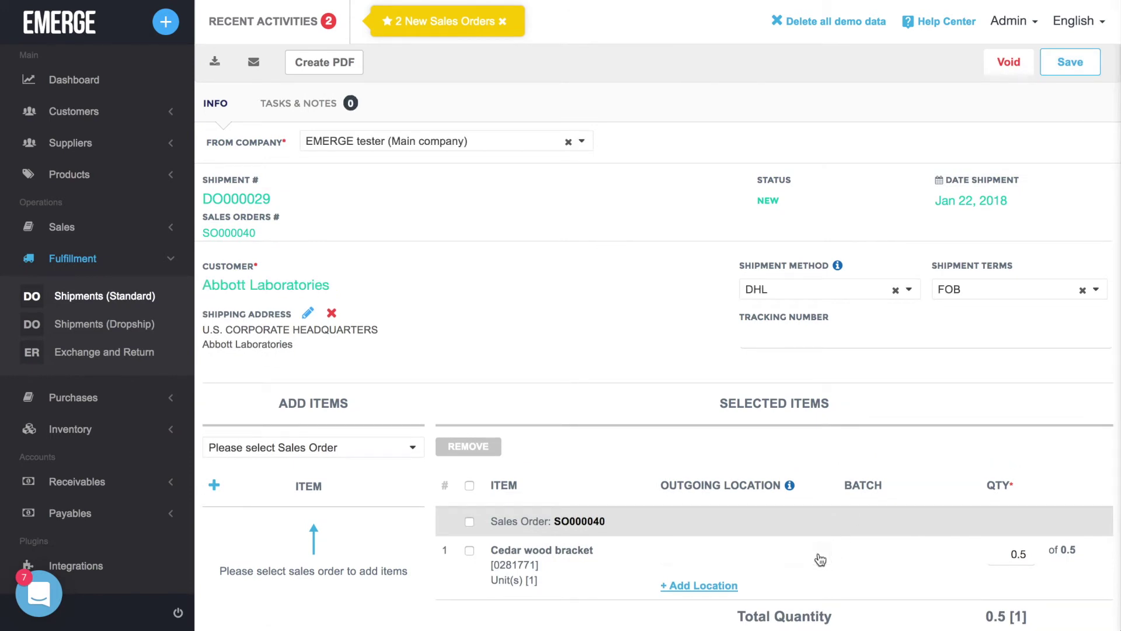
# Step: Keep Default Section as the Cedar wood bracket's outgoing location and save the shipment
pyautogui.click(818, 555)
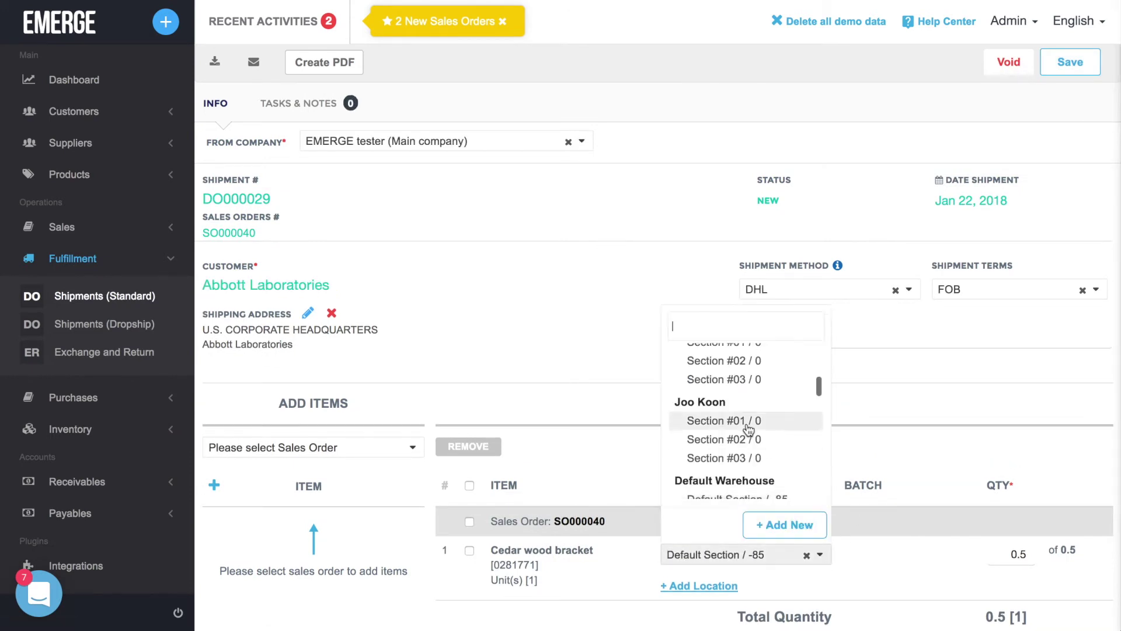
pyautogui.scroll(-4, 748, 430)
pyautogui.scroll(5, 747, 430)
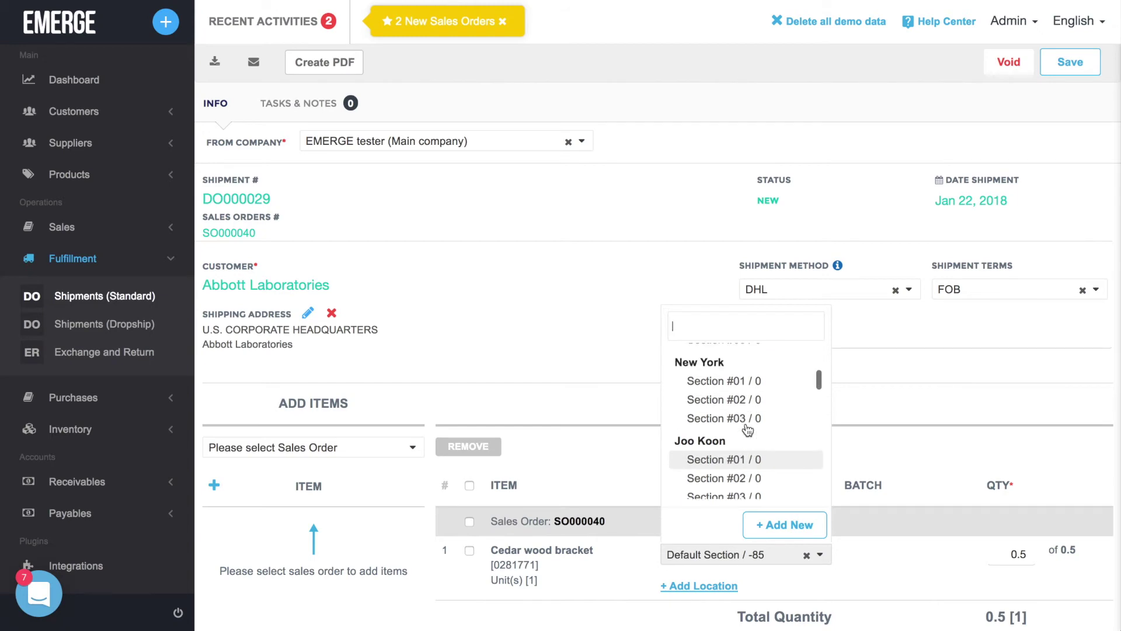
pyautogui.click(882, 415)
pyautogui.click(1095, 77)
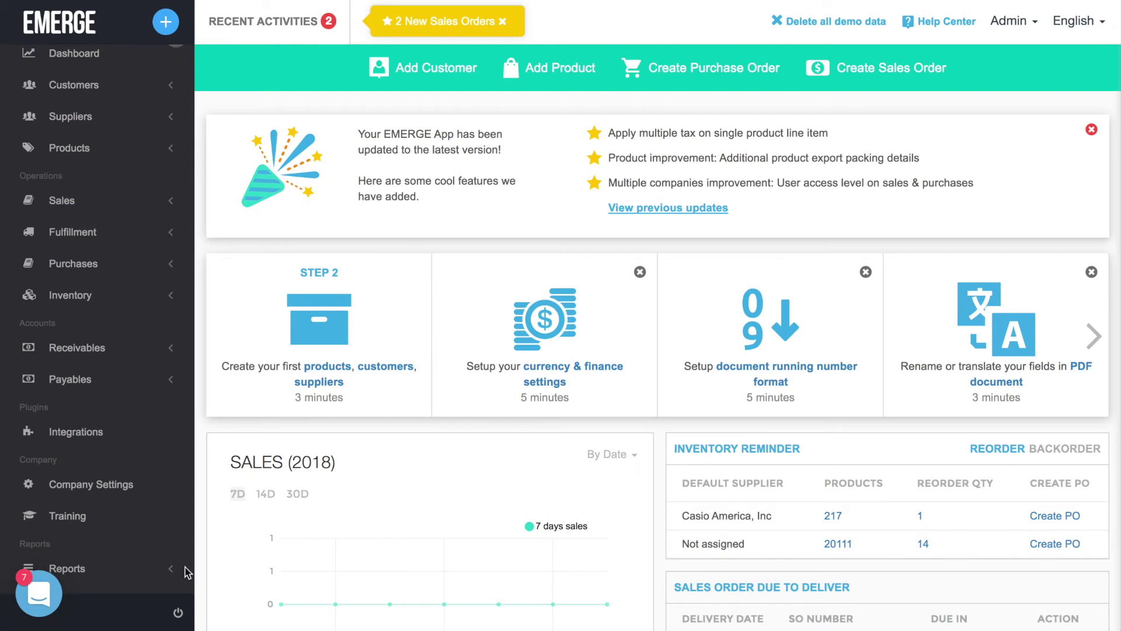
# Step: Expand Reports > Inventory Report in the sidebar to show the report types
pyautogui.click(148, 570)
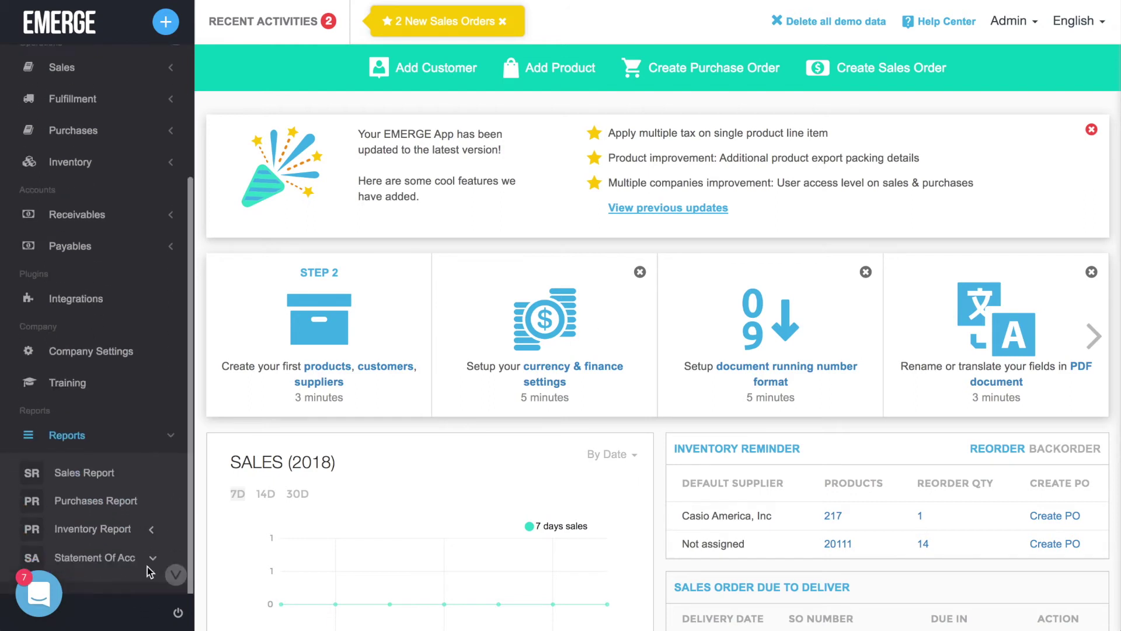
pyautogui.click(140, 526)
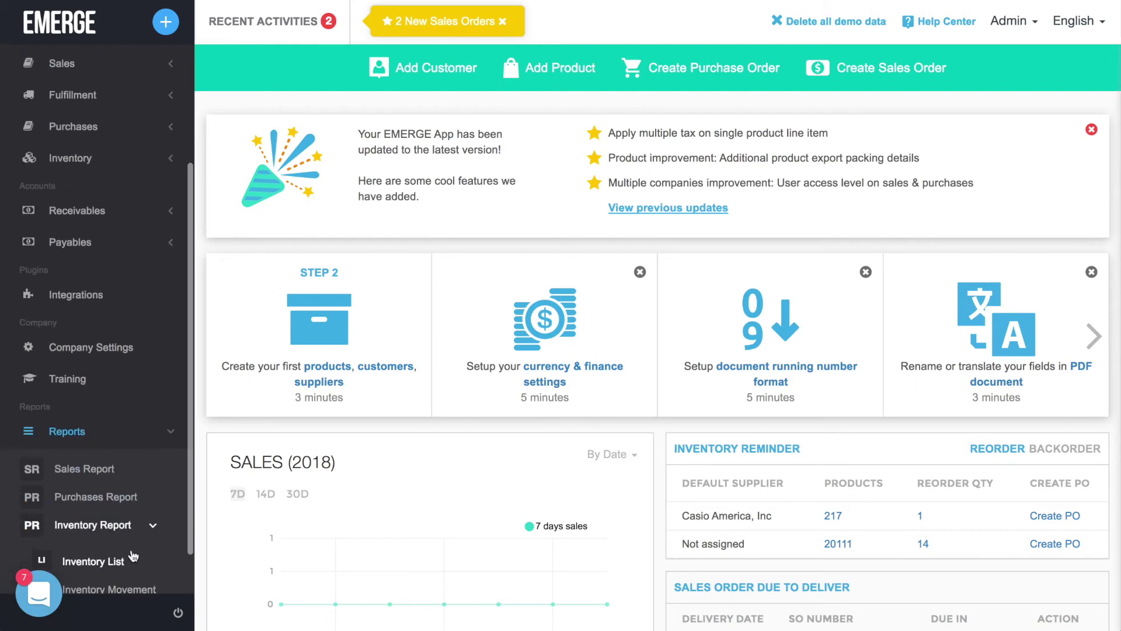
pyautogui.scroll(-3, 124, 566)
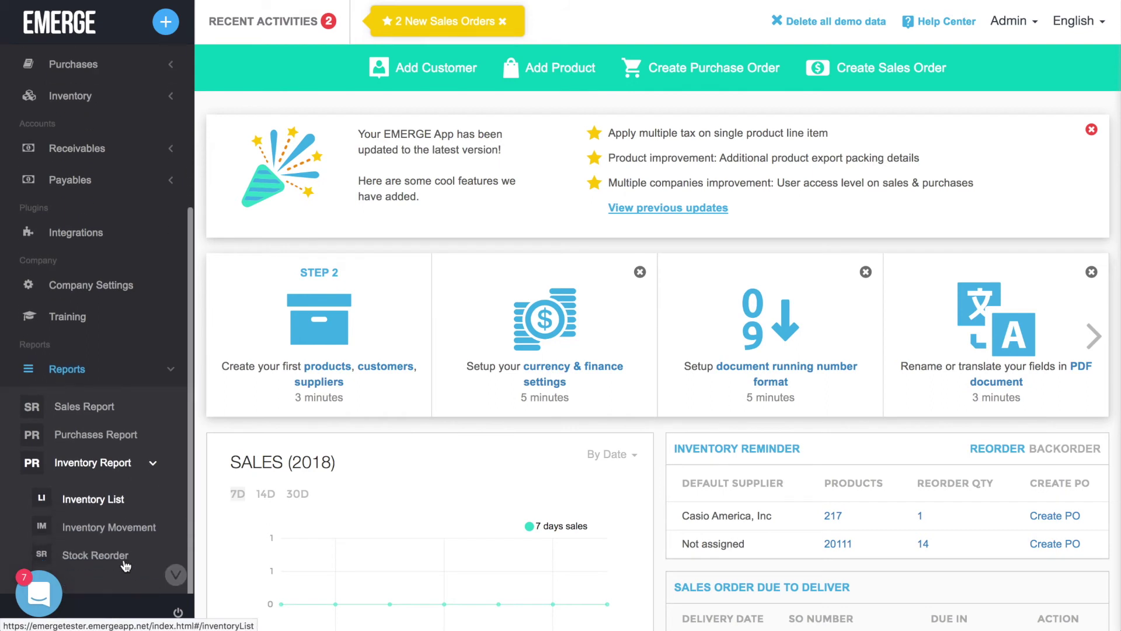
# Step: Run the Inventory List report for Default Warehouse and scroll through the results
pyautogui.click(148, 458)
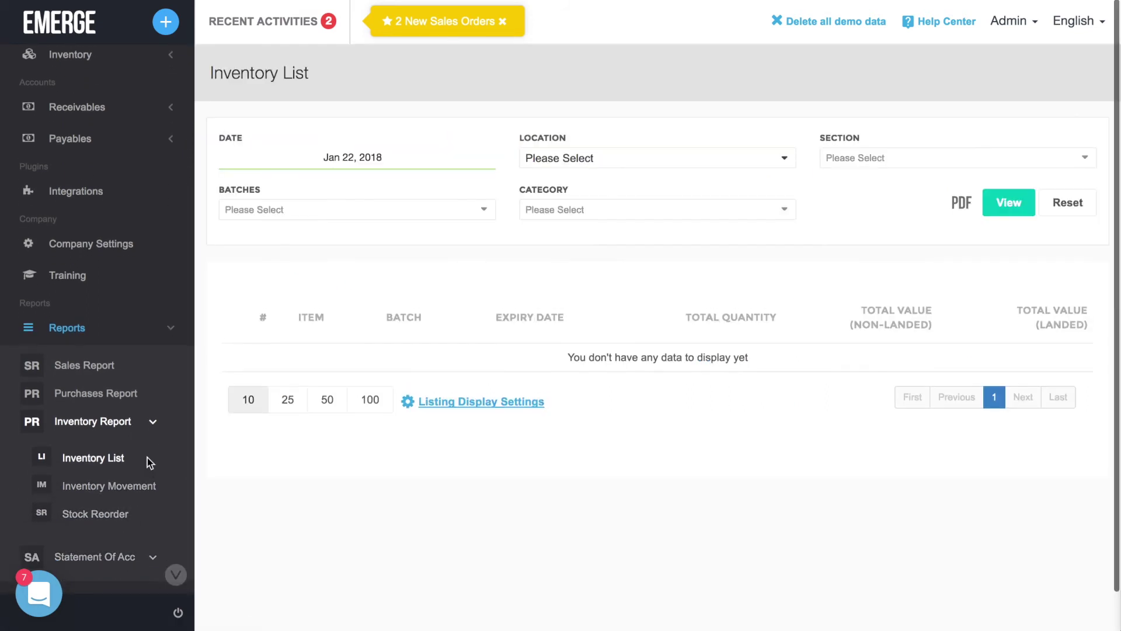
pyautogui.click(788, 159)
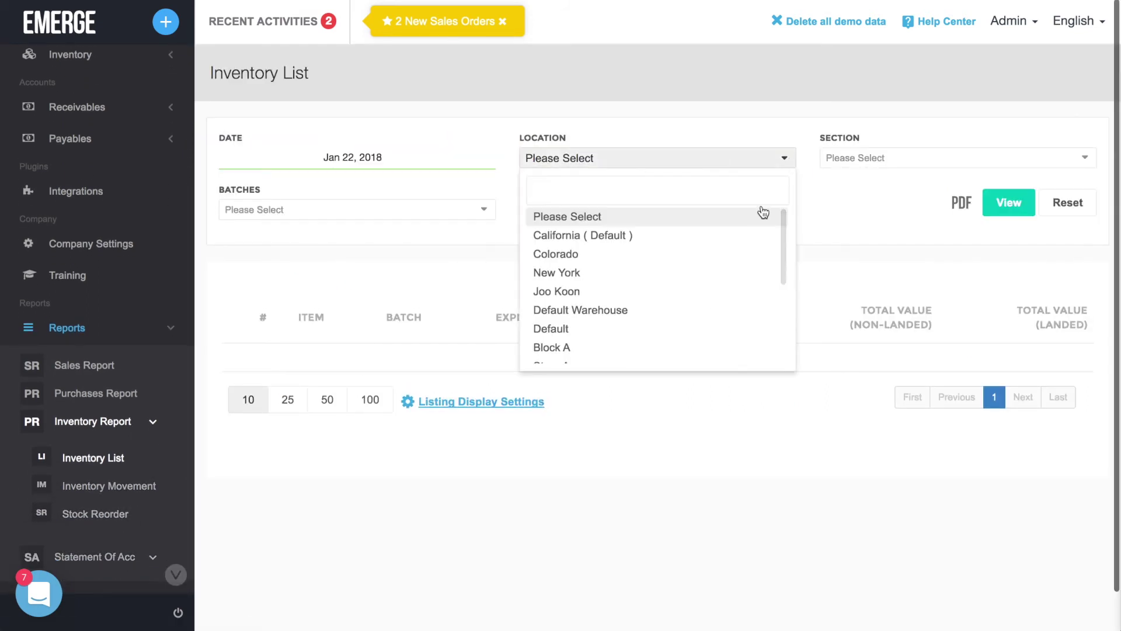
pyautogui.click(718, 317)
pyautogui.click(1008, 192)
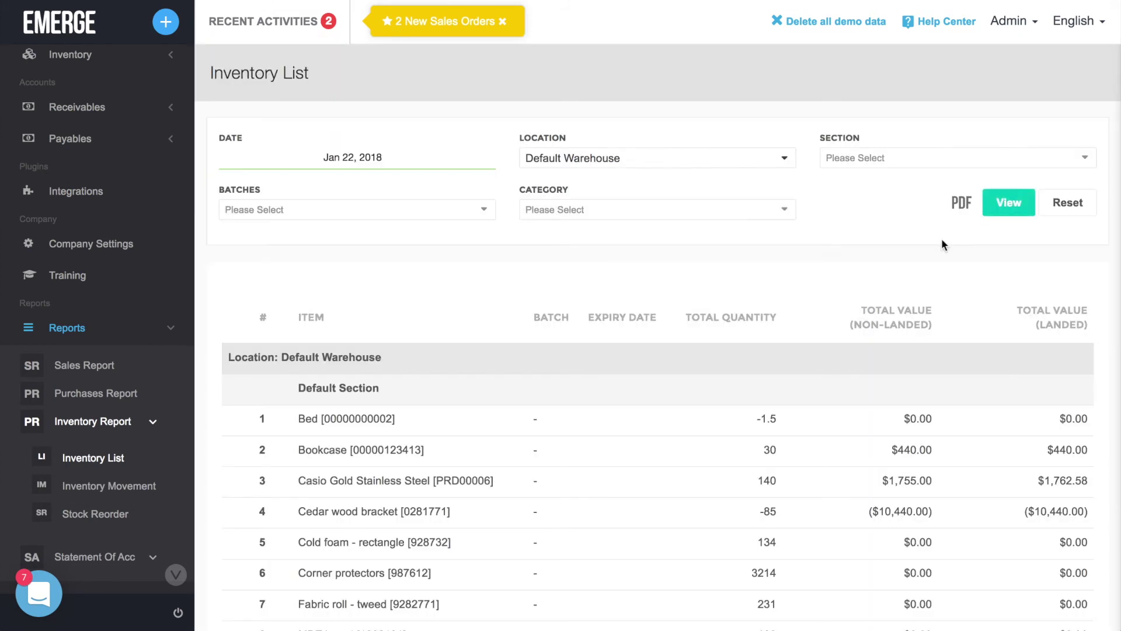
pyautogui.scroll(-4, 816, 316)
pyautogui.scroll(-5, 815, 312)
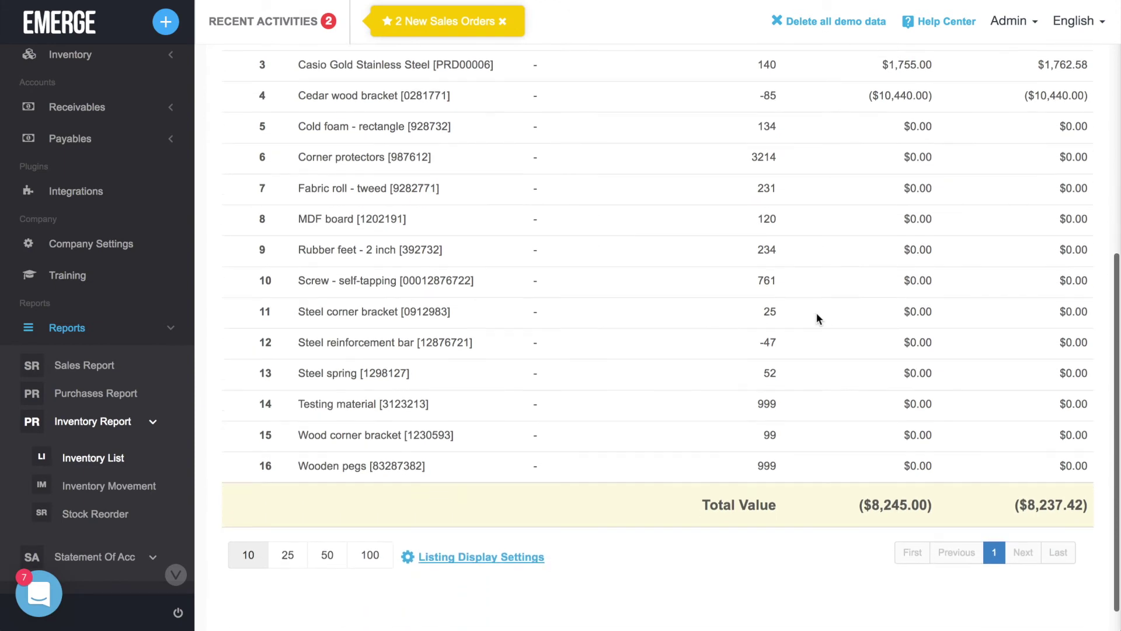
pyautogui.scroll(3, 817, 317)
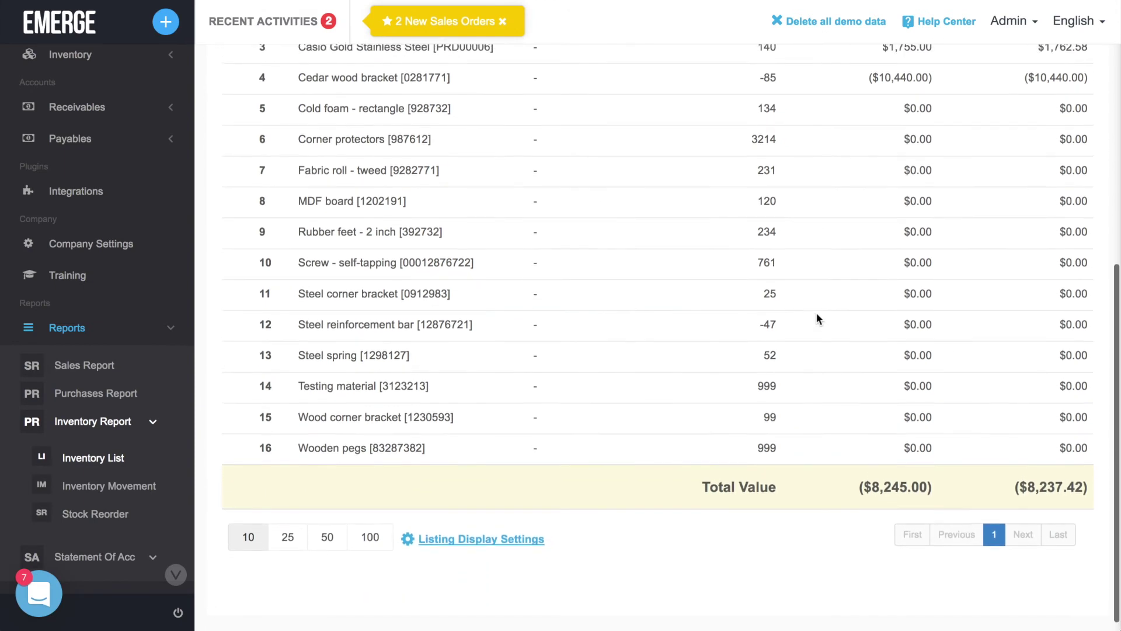
pyautogui.scroll(5, 815, 312)
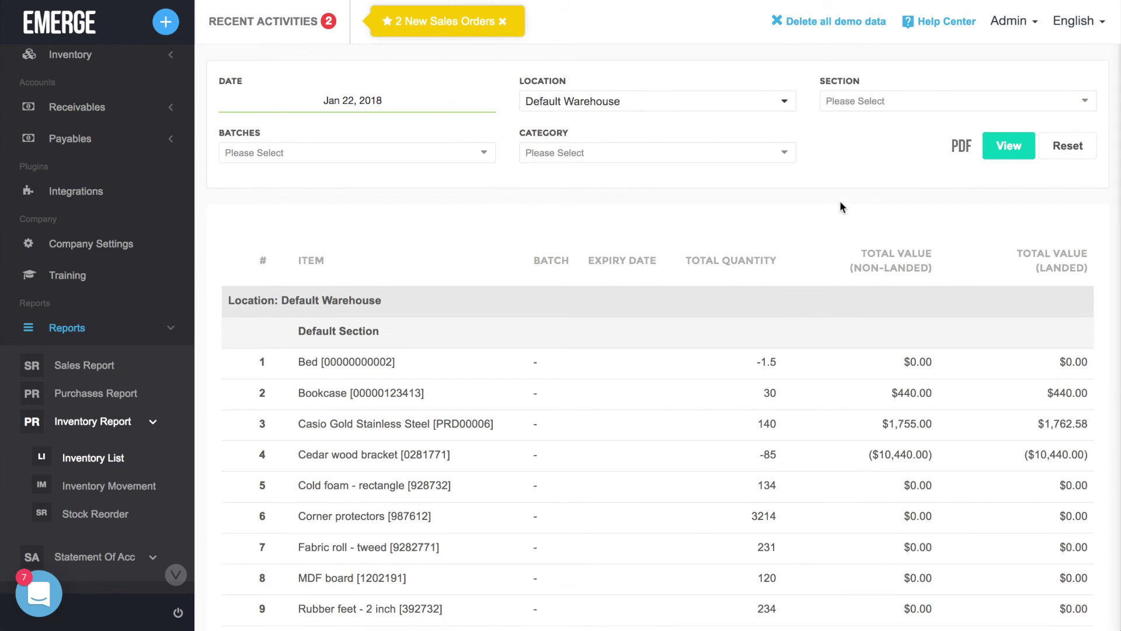
# Step: Review the Section, Batches and Category filter options of the report
pyautogui.click(846, 99)
pyautogui.click(473, 150)
pyautogui.click(432, 154)
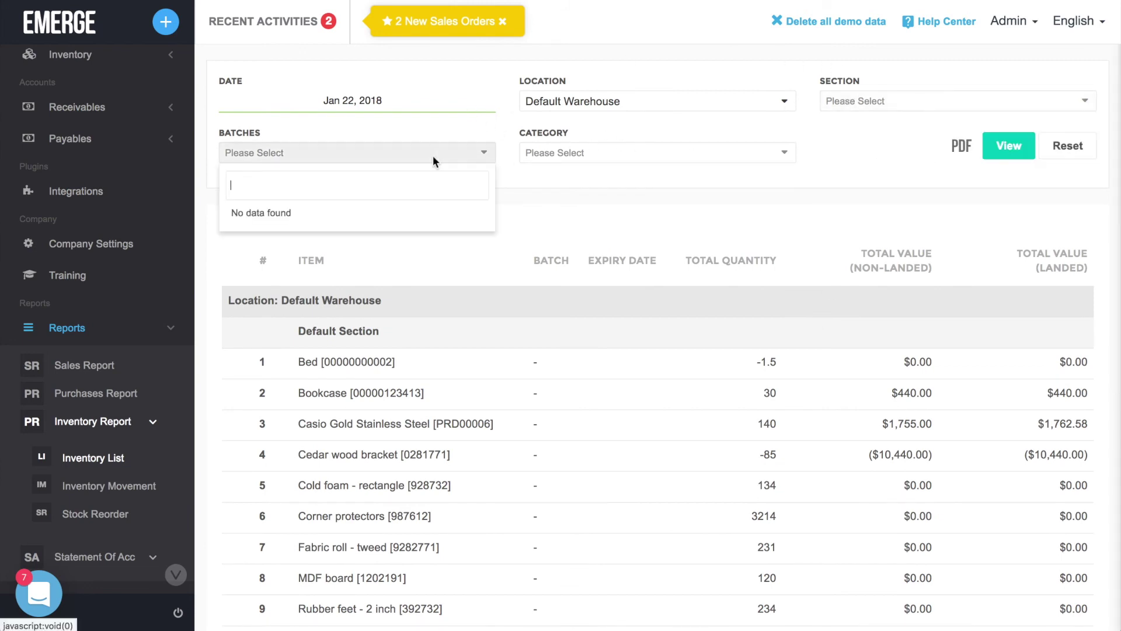
pyautogui.click(612, 153)
pyautogui.click(612, 153)
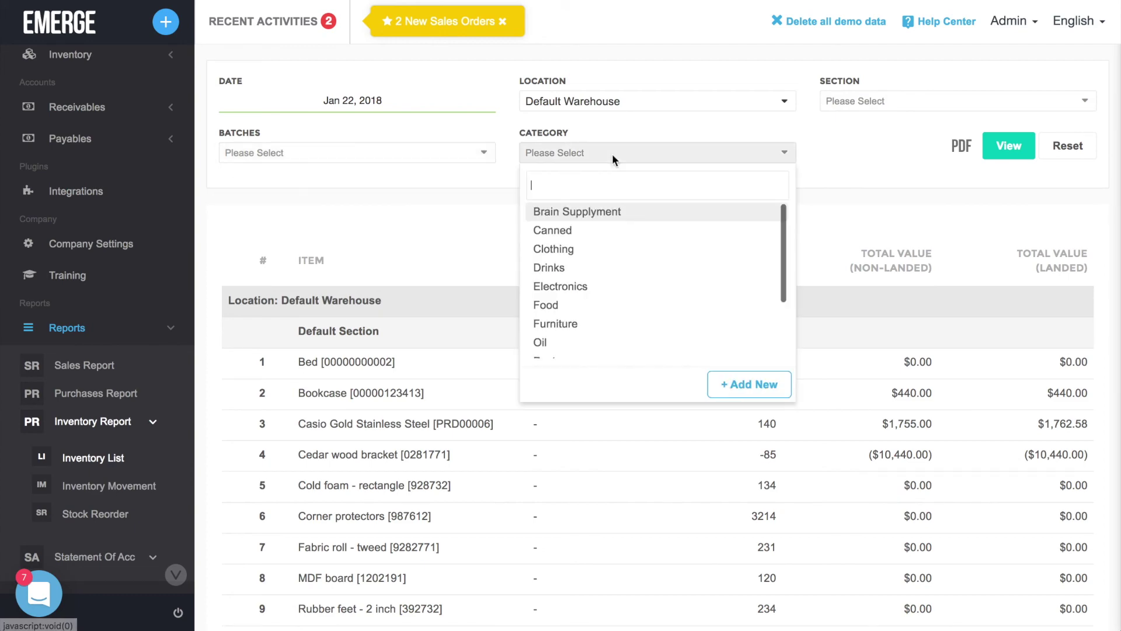
pyautogui.click(860, 156)
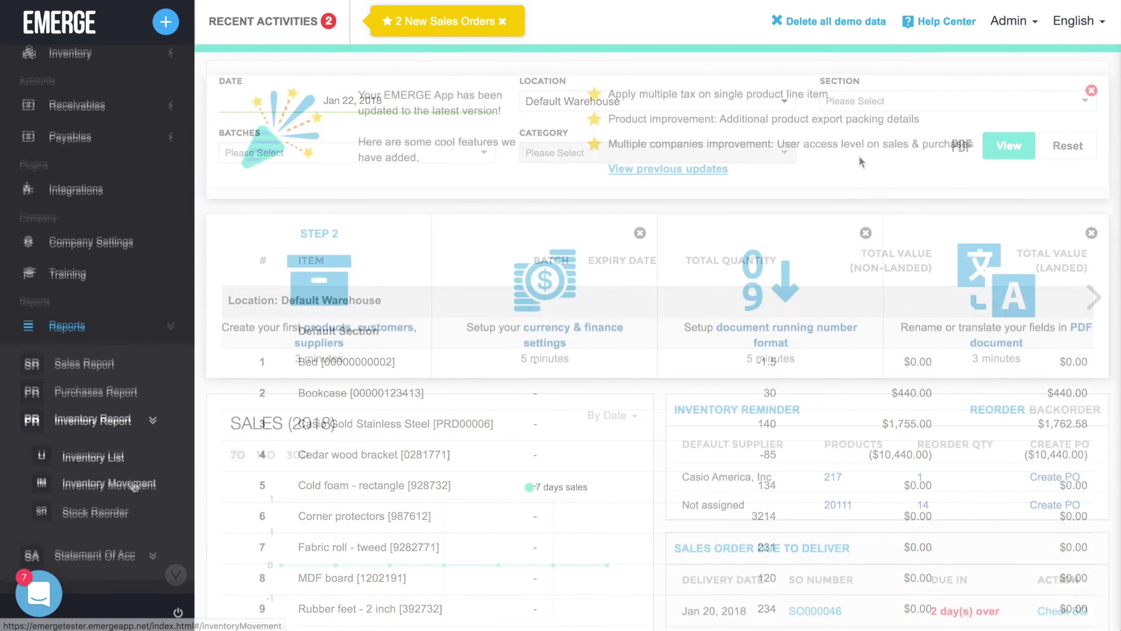
pyautogui.click(134, 486)
# Step: Set the Inventory Movement report's start date to Jul 1, 2017
pyautogui.click(317, 100)
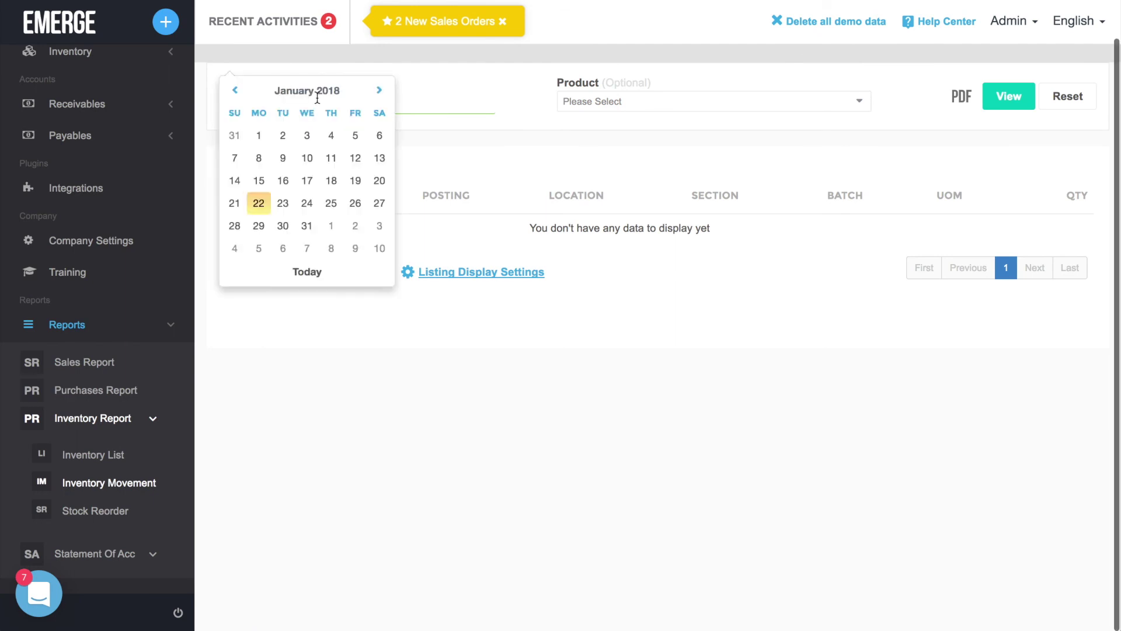
pyautogui.click(235, 90)
pyautogui.click(235, 90)
pyautogui.click(235, 91)
pyautogui.click(236, 90)
pyautogui.click(236, 91)
pyautogui.click(235, 90)
pyautogui.click(379, 135)
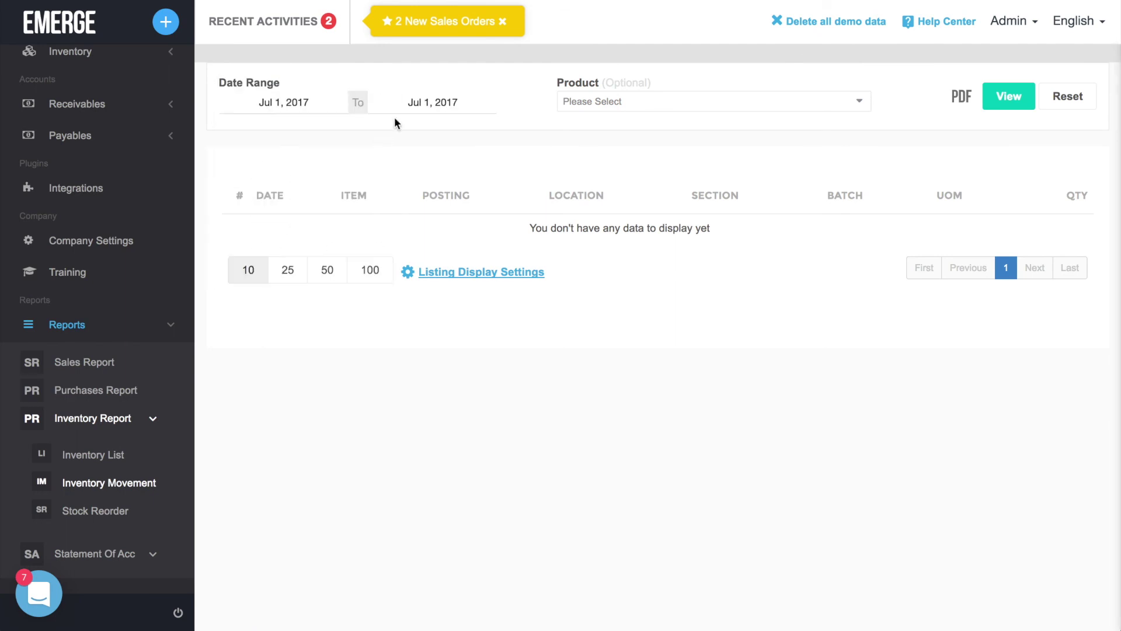
# Step: Set the end date to Jan 22, 2018, run the report, and check the Product filter
pyautogui.click(426, 100)
pyautogui.click(462, 276)
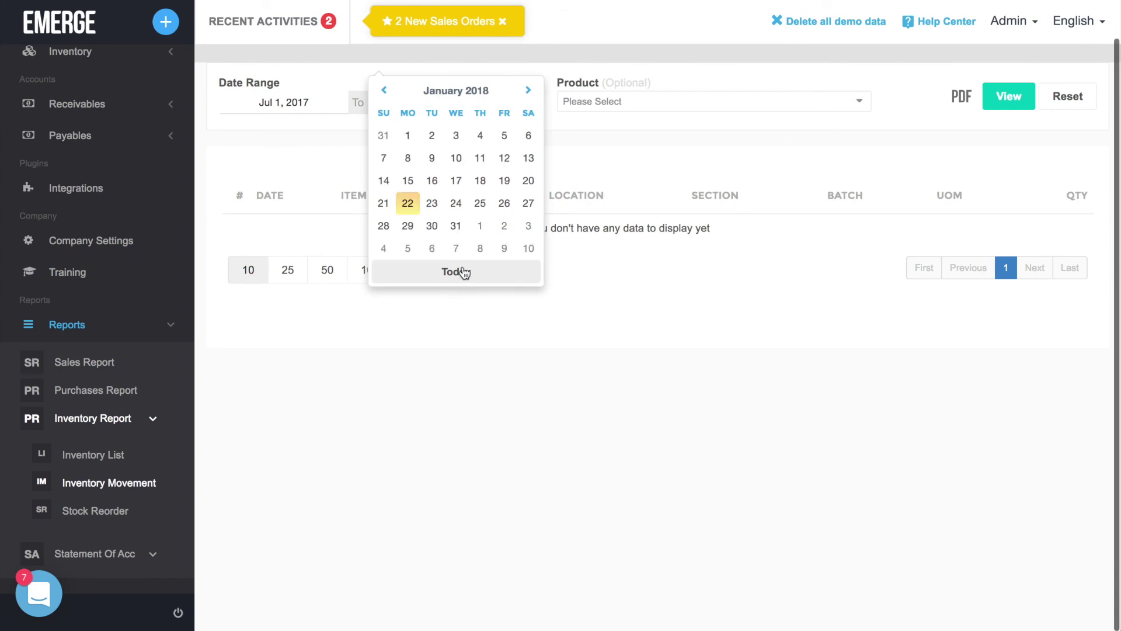
pyautogui.click(409, 204)
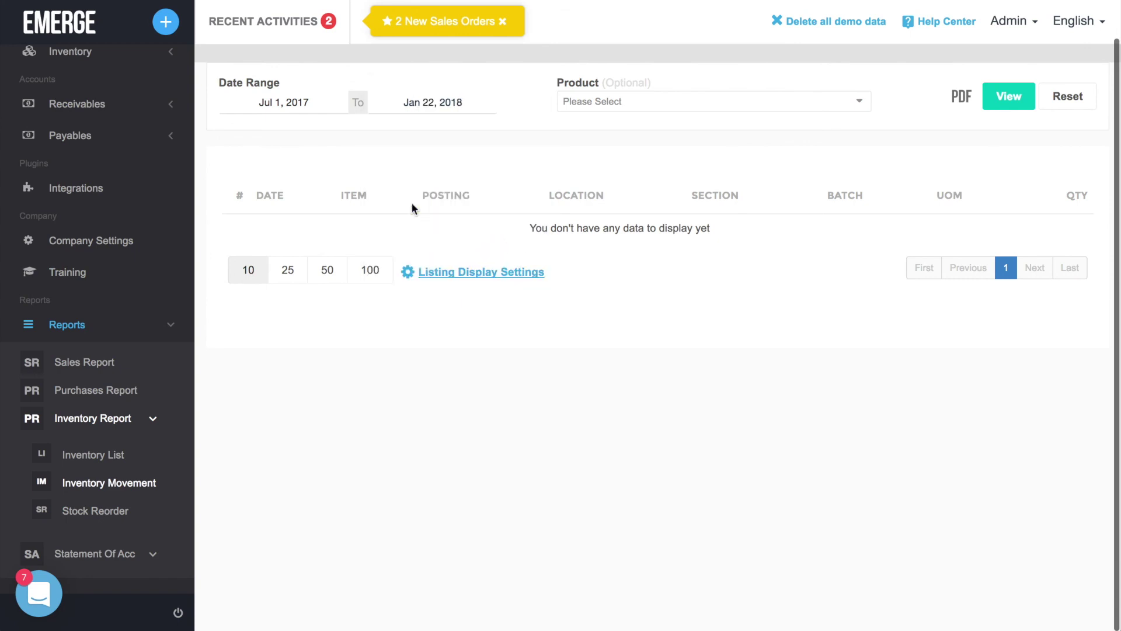
pyautogui.click(1023, 96)
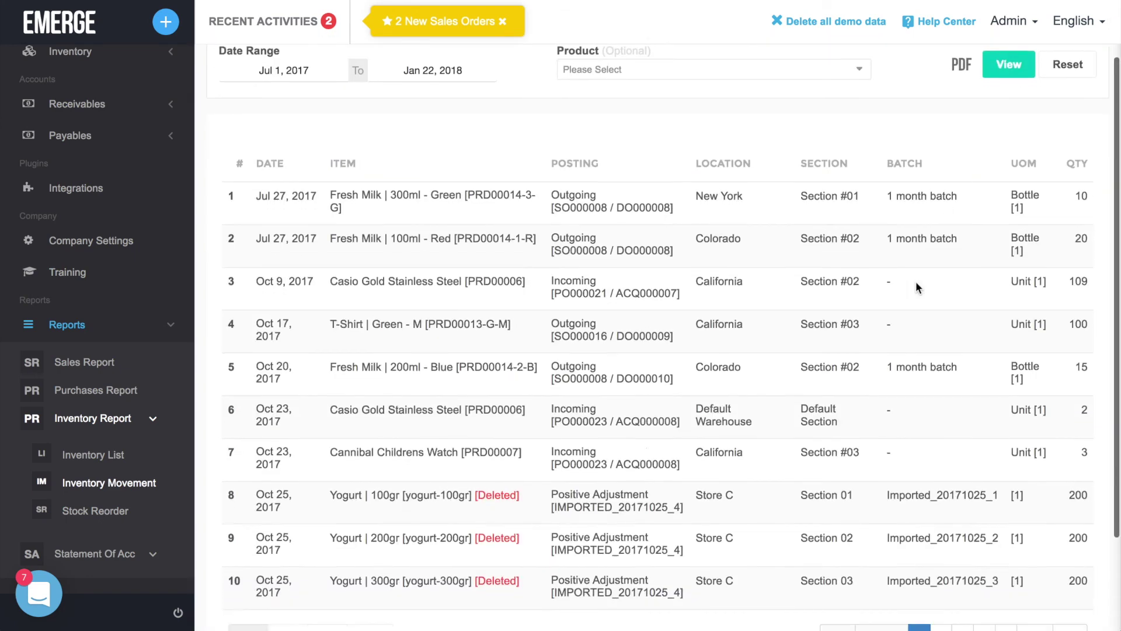
pyautogui.scroll(-3, 915, 283)
pyautogui.scroll(3, 916, 282)
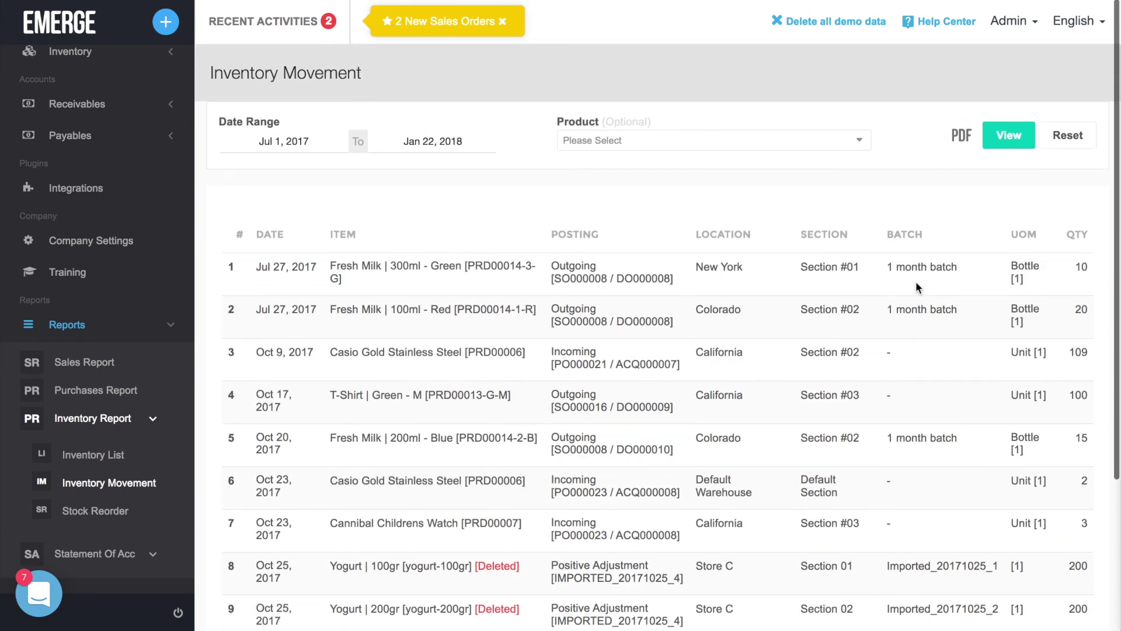
pyautogui.click(858, 143)
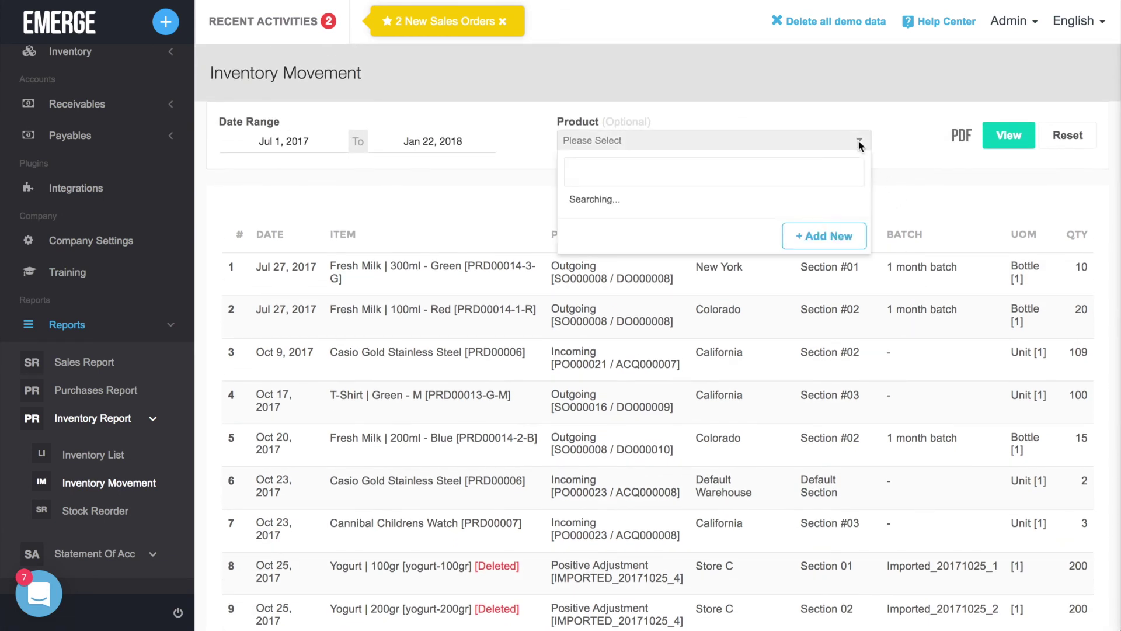